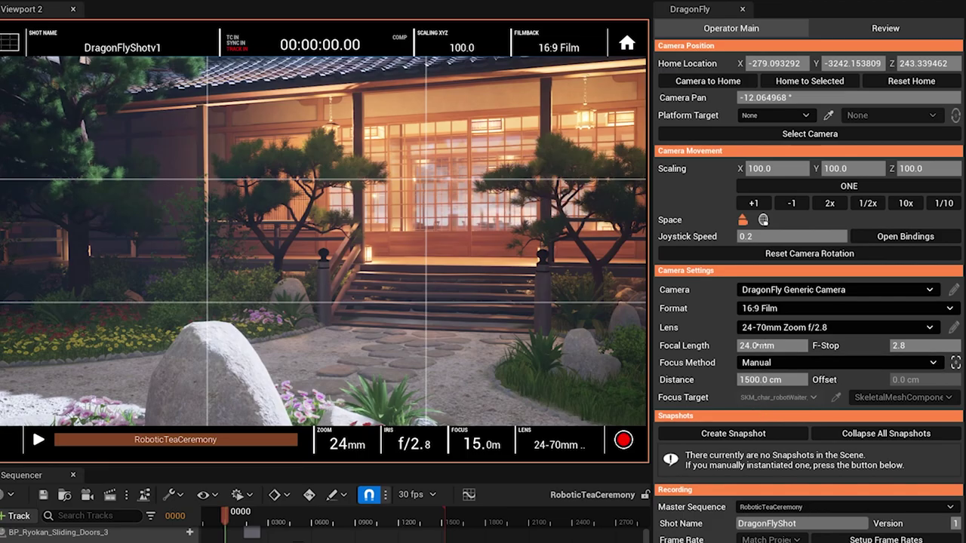
Try adjusting the lens's focal length and enter an f-stop of 2.8 in the camera settings
mouse_move(761, 346)
left_mouse_down()
mouse_move(853, 346)
mouse_move(759, 346)
left_mouse_up()
left_click(903, 346)
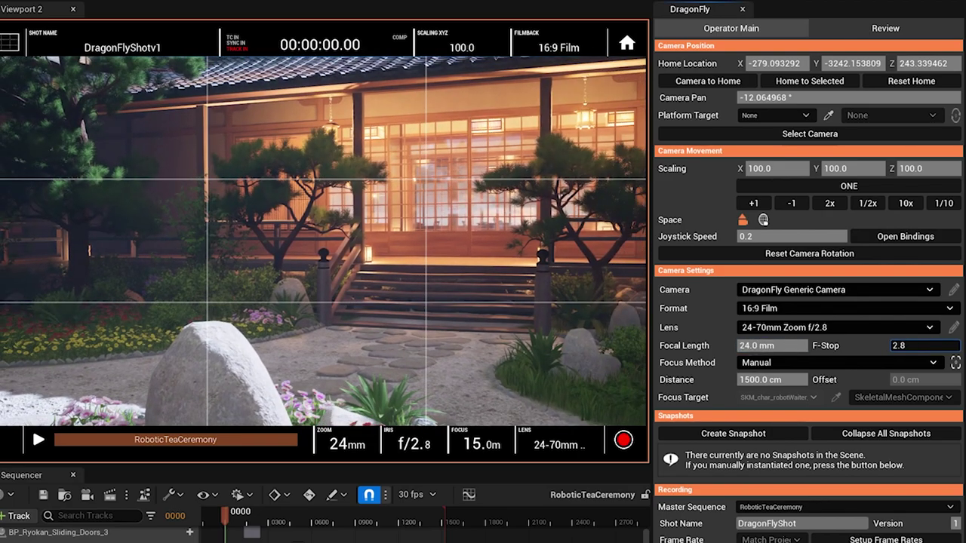
key("Return")
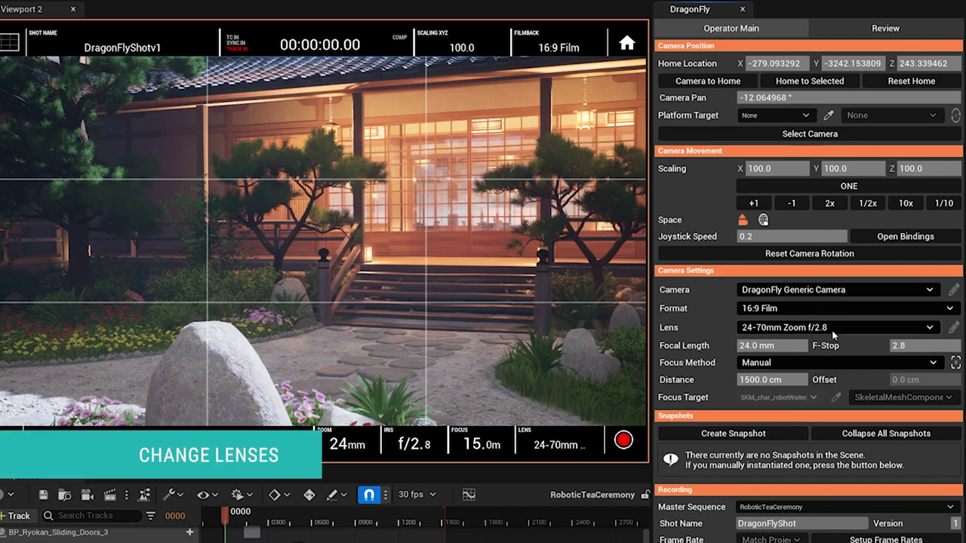
Try the 30mm Prime f/1.4 and 50mm Prime f/1.8 lenses, and return to the 24-70mm Zoom f/2.8
left_click(839, 328)
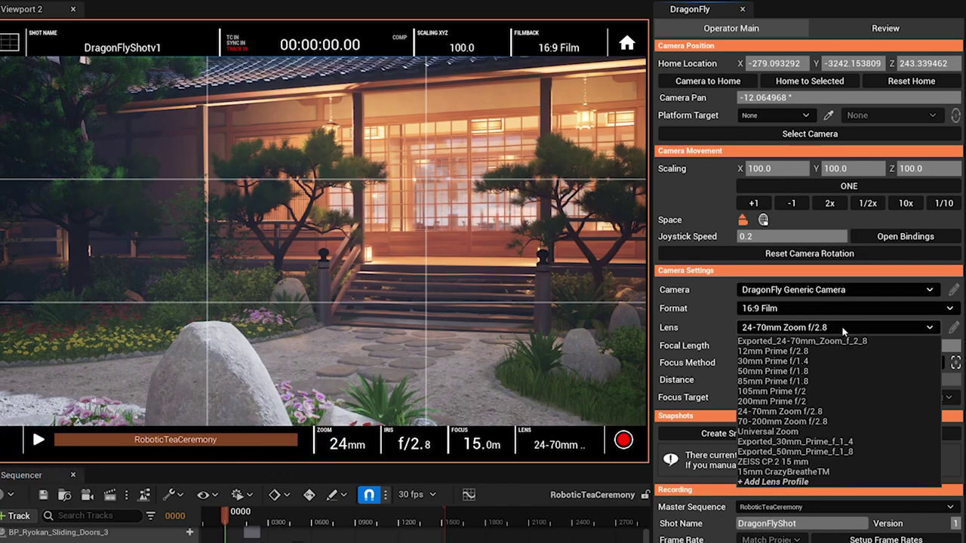
left_click(819, 361)
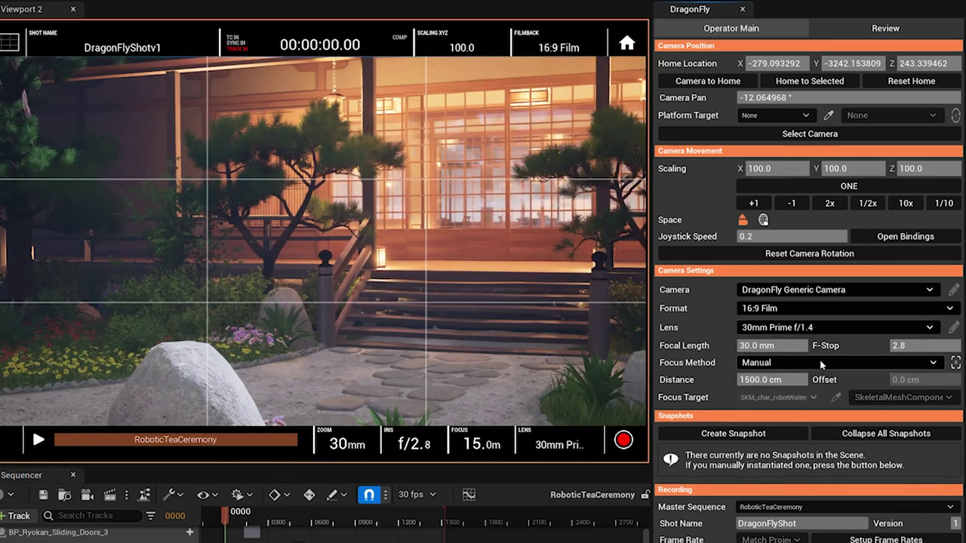
left_click(823, 332)
key("Down")
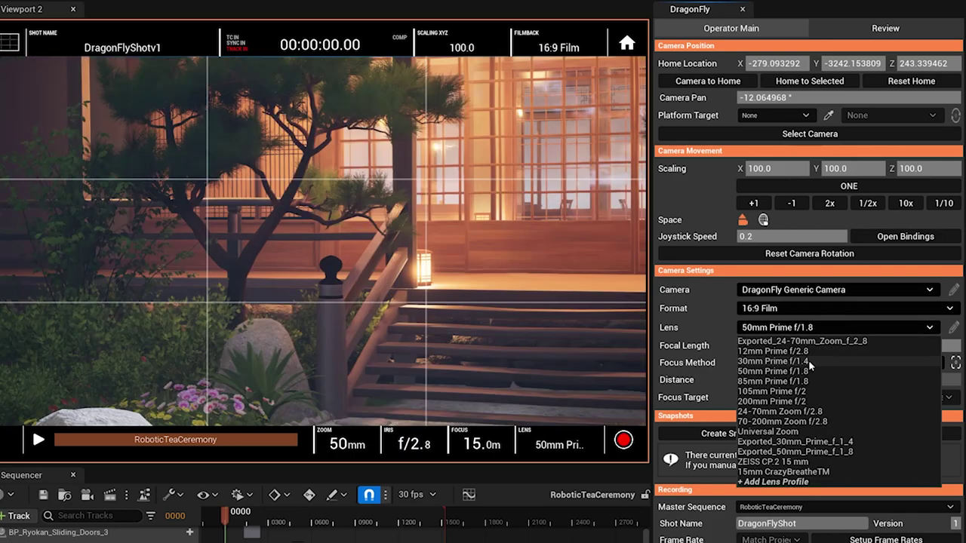
left_click(813, 414)
Try the IMAX 70mm and Micro Four Thirds formats, and set the camera format to 16:9 Digital Film
left_click(780, 308)
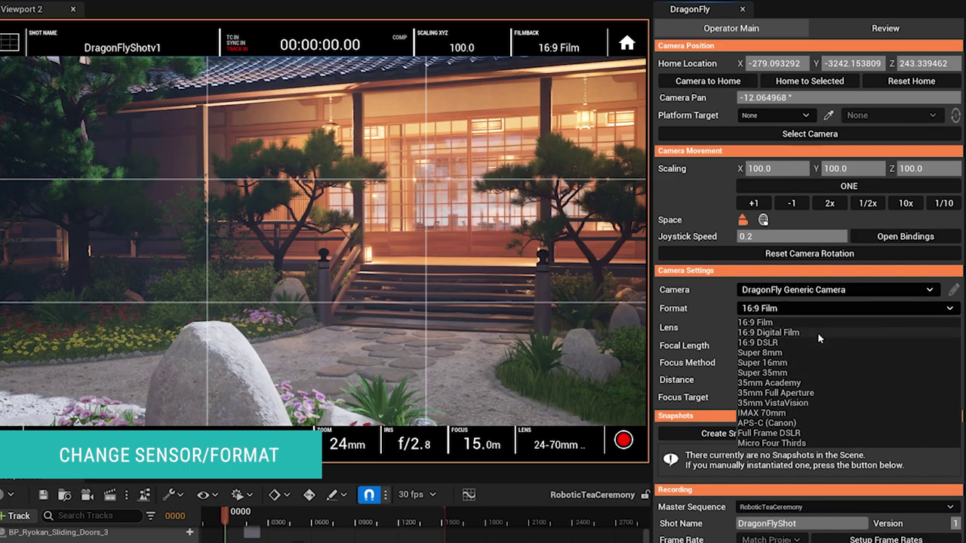
left_click(802, 414)
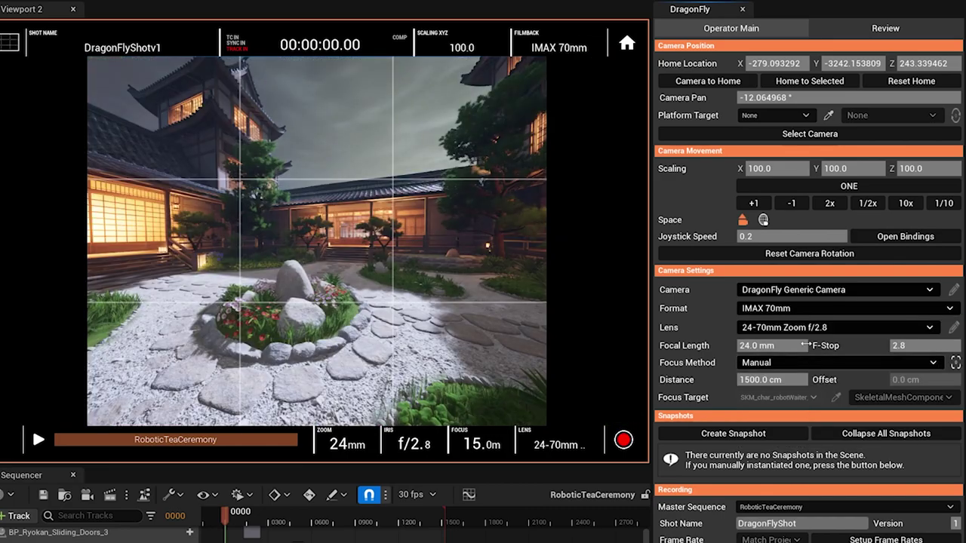
left_click(808, 308)
left_click(785, 444)
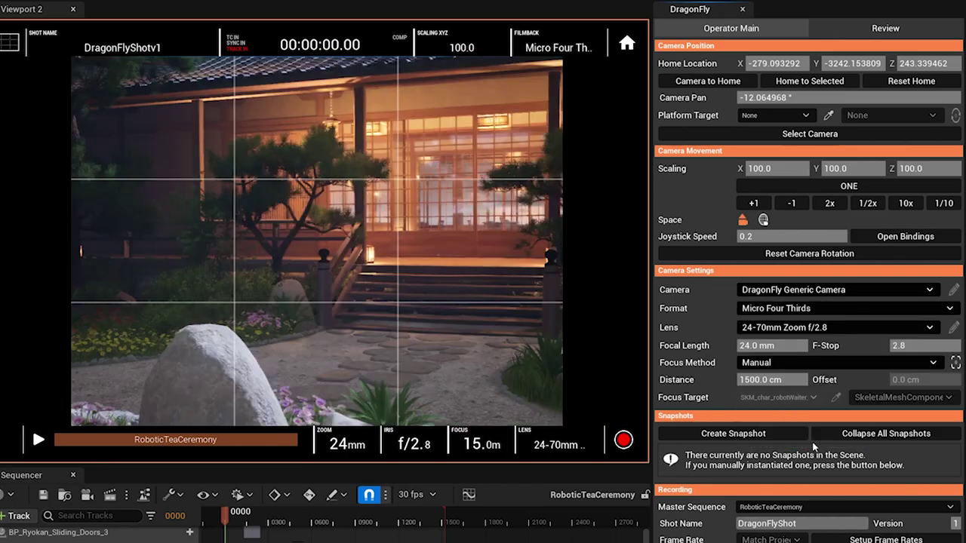
left_click(807, 308)
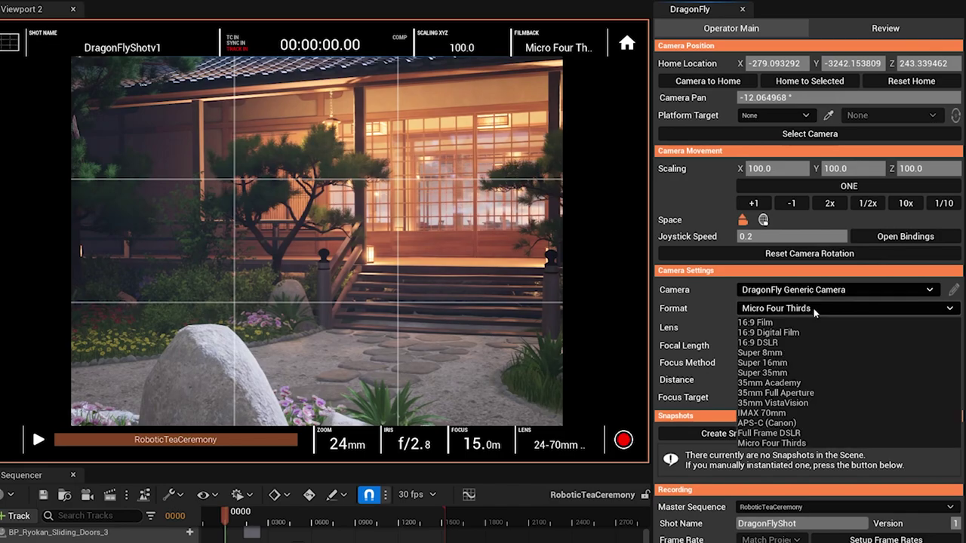
left_click(810, 329)
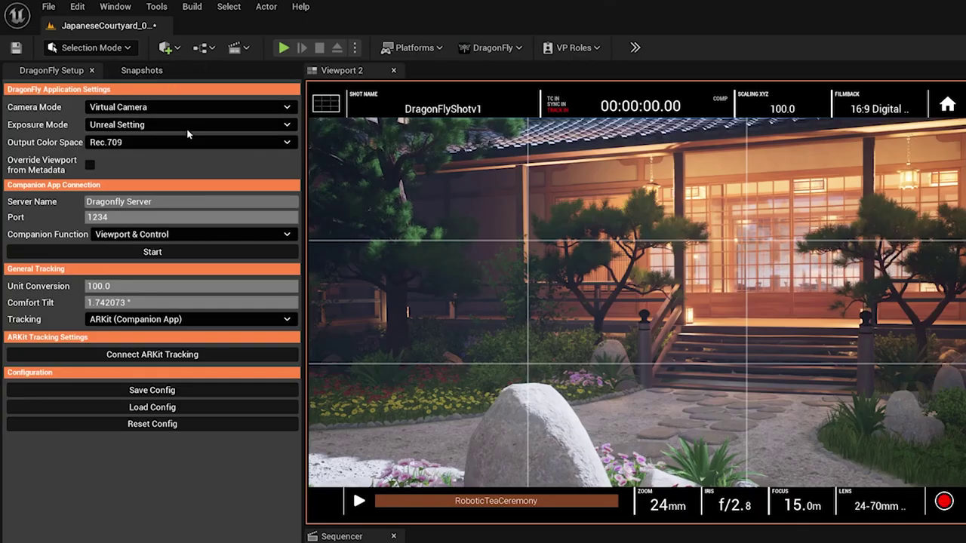
Try the Physical Simulation exposure mode with f-stop and ND filter adjustments, and return the exposure mode to Unreal Setting
left_click(172, 130)
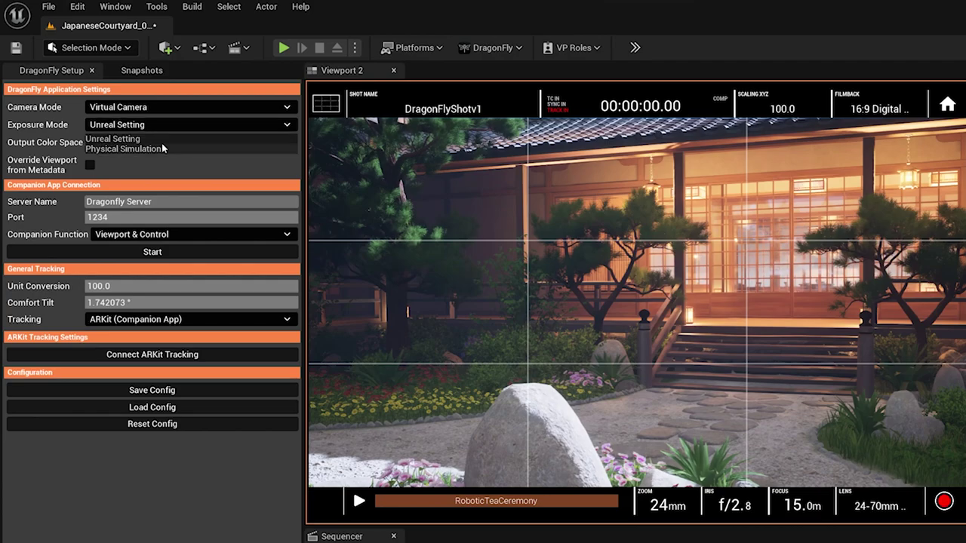
left_click(161, 150)
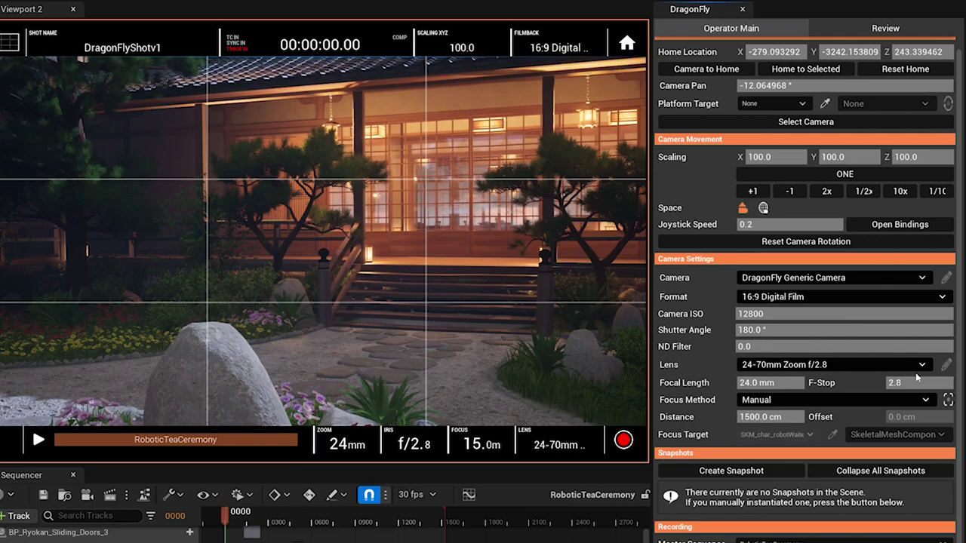
left_click_drag(909, 382, 883, 382)
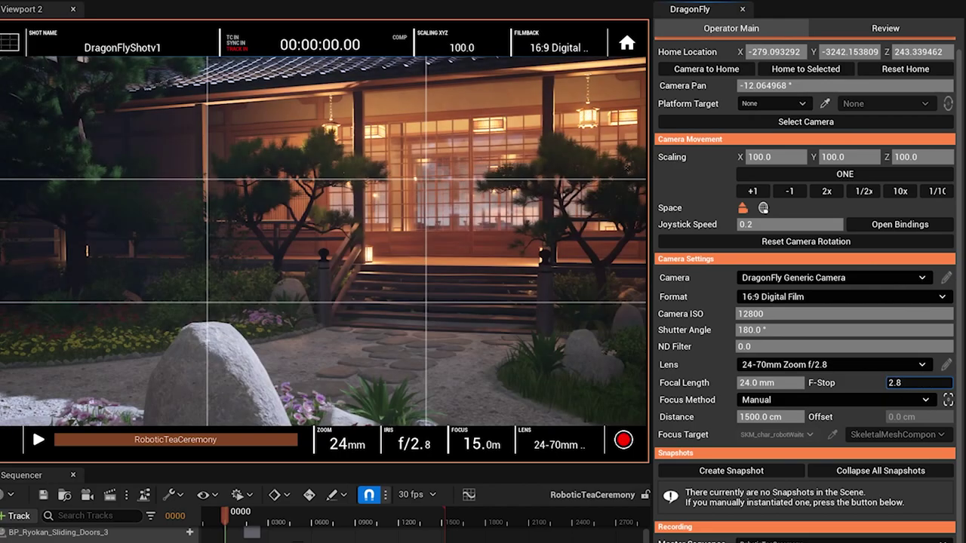
mouse_move(804, 348)
left_mouse_down()
mouse_move(824, 348)
mouse_move(800, 348)
left_mouse_up()
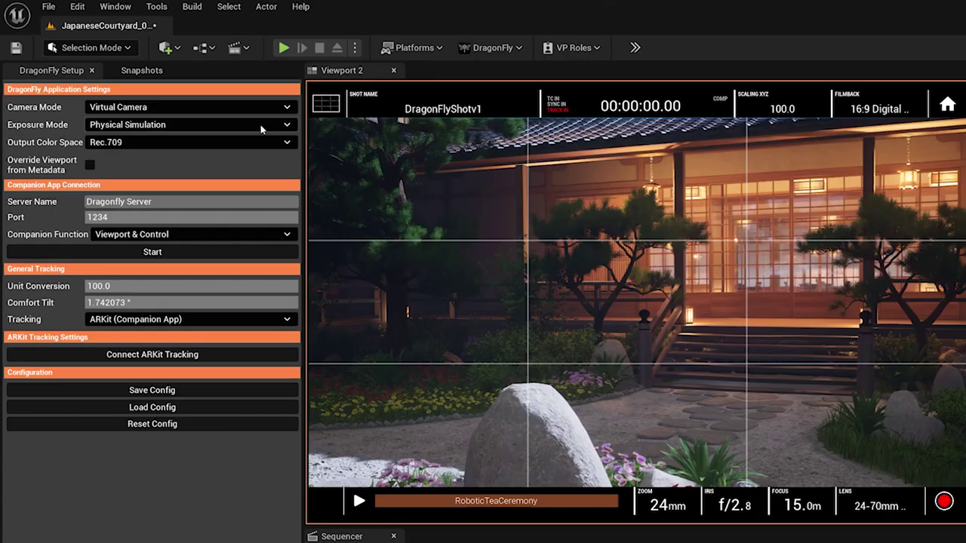
left_click(196, 93)
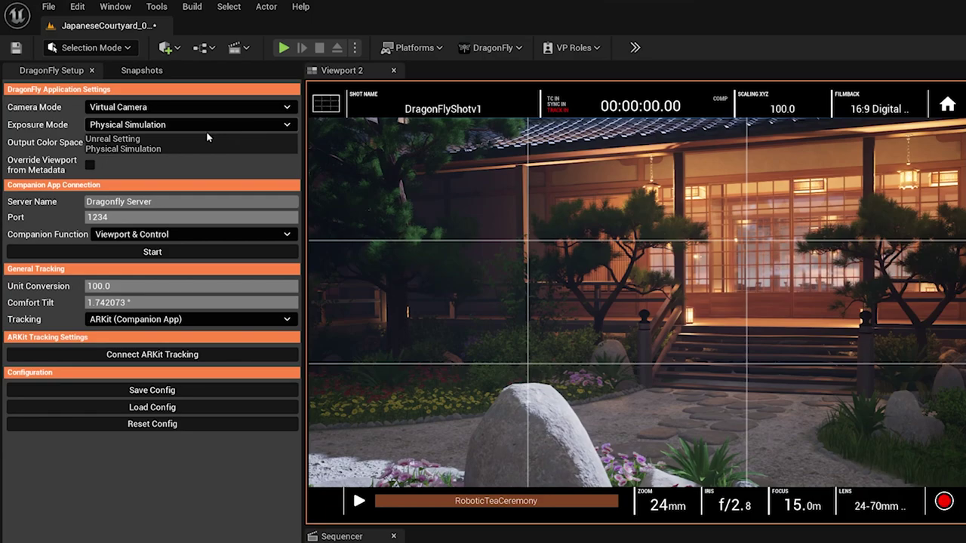
left_click(199, 139)
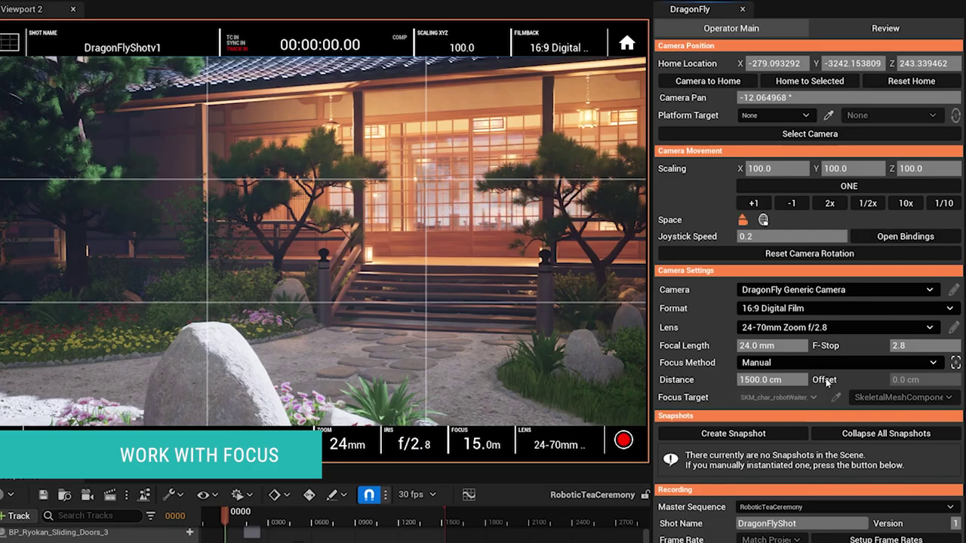
Turn off the camera's focus by choosing None, and switch the focus method to Tracking
left_click(776, 363)
left_click(771, 380)
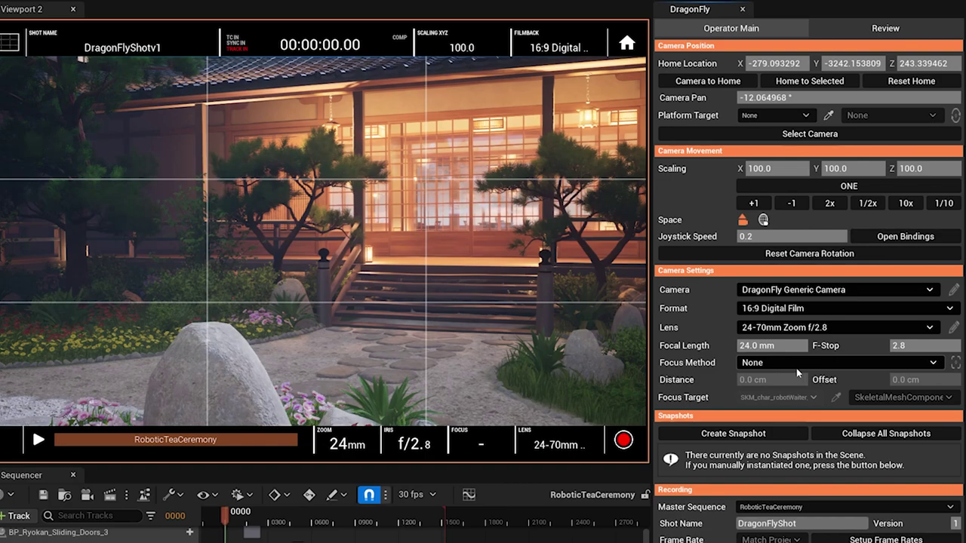
left_click(796, 365)
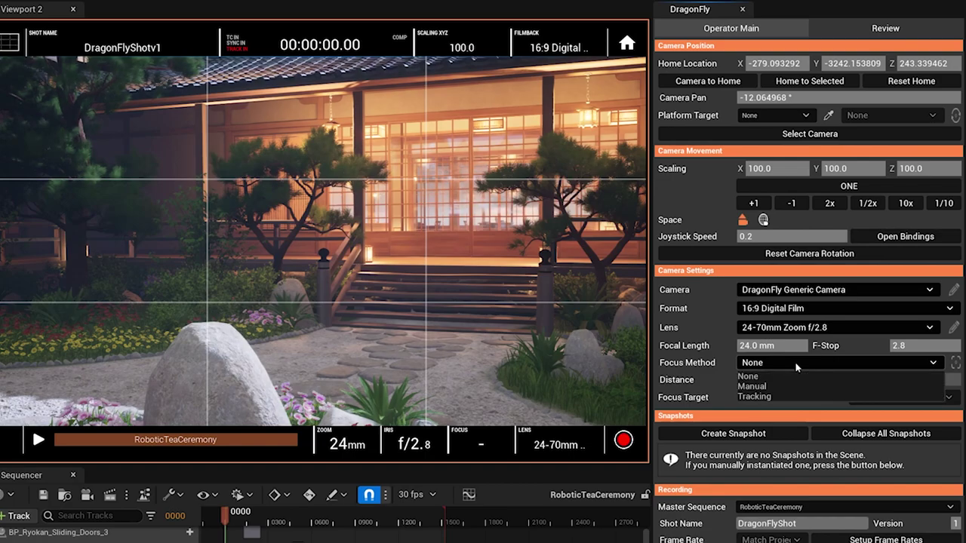
left_click(780, 397)
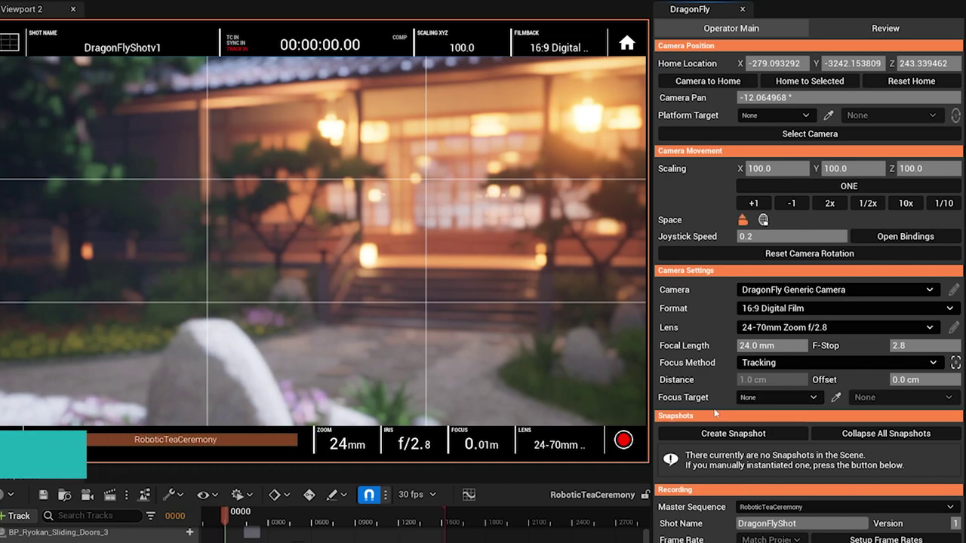
Scrub the sequence to about 00:00:36.24, where the floating robots are in view, with the focus method set to None
left_click_drag(88, 451, 243, 438)
mouse_move(408, 473)
left_mouse_down()
mouse_move(417, 474)
mouse_move(398, 477)
left_mouse_up()
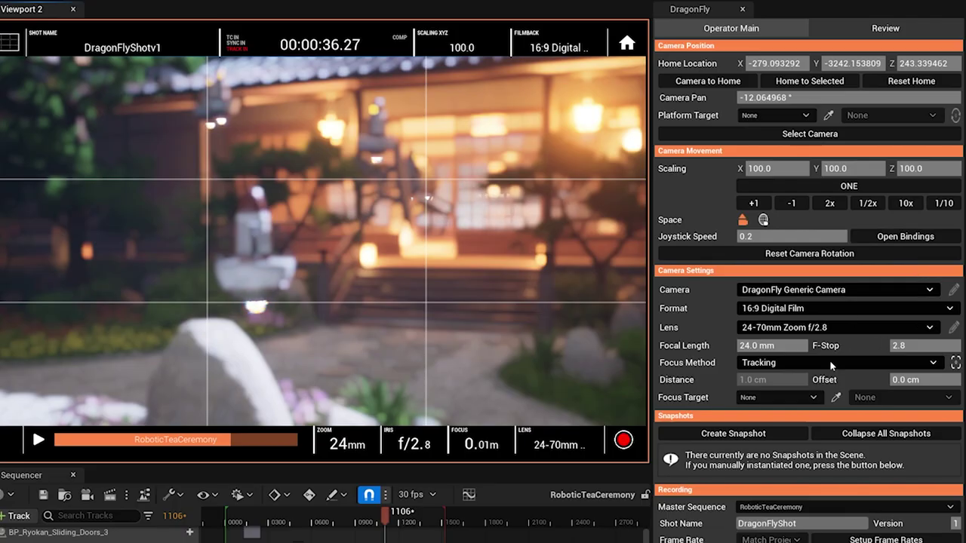
left_click(936, 397)
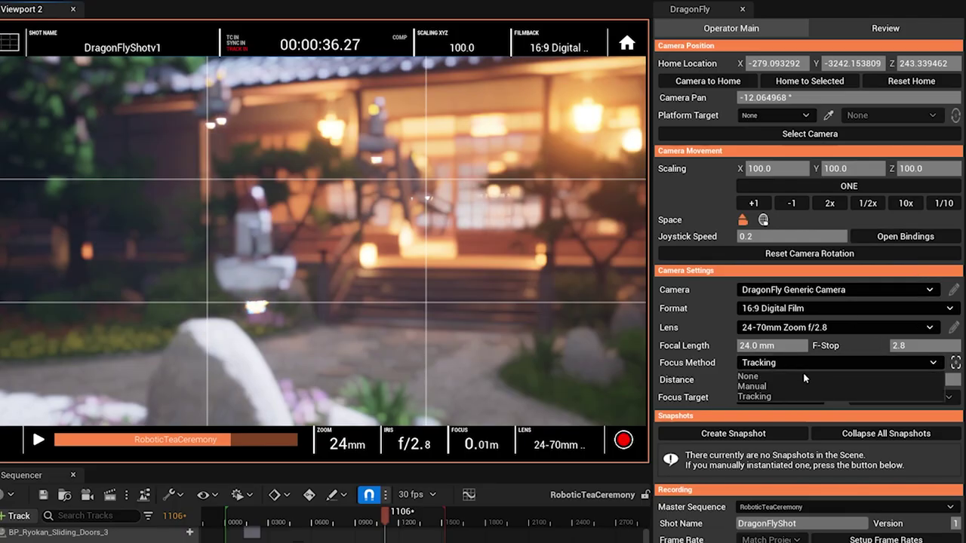
left_click(781, 377)
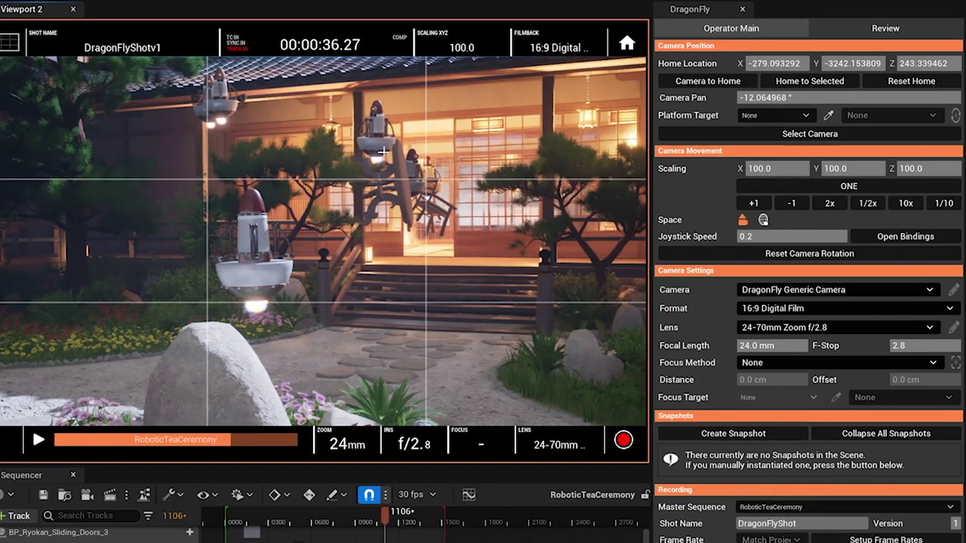
left_click_drag(224, 446, 222, 445)
Set the focus method to Tracking and pick the robot waiter near the doorway as focus target, using its game_bind_head bone
left_click(767, 363)
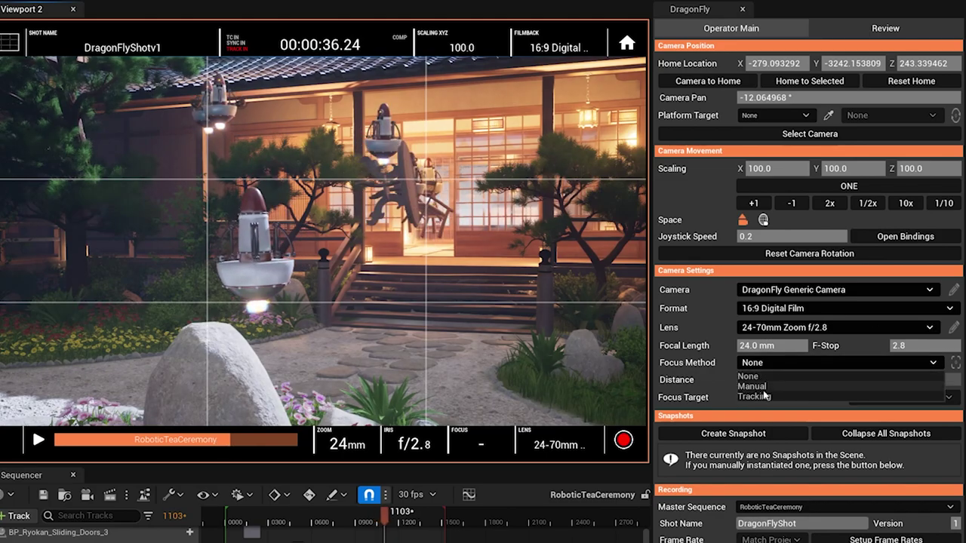
left_click(764, 395)
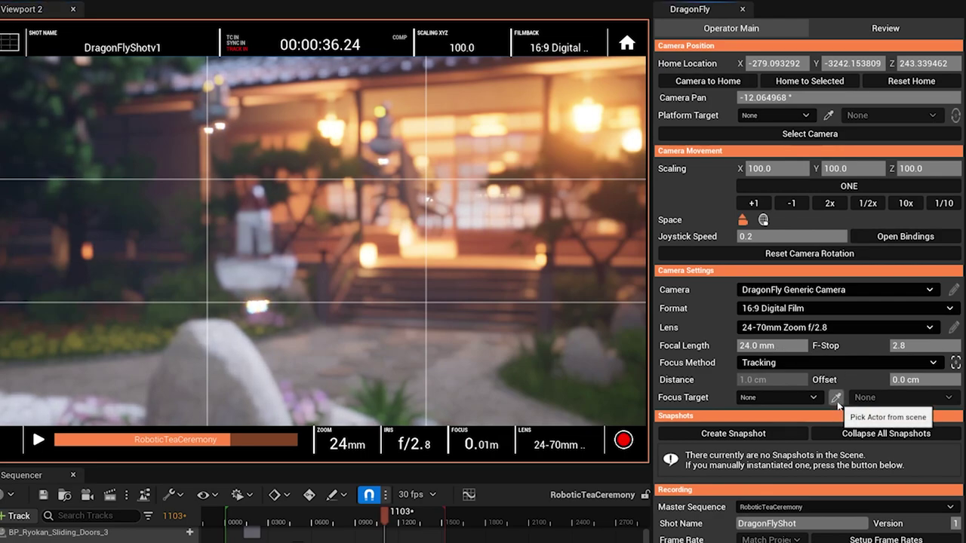
left_click(837, 403)
left_click(388, 137)
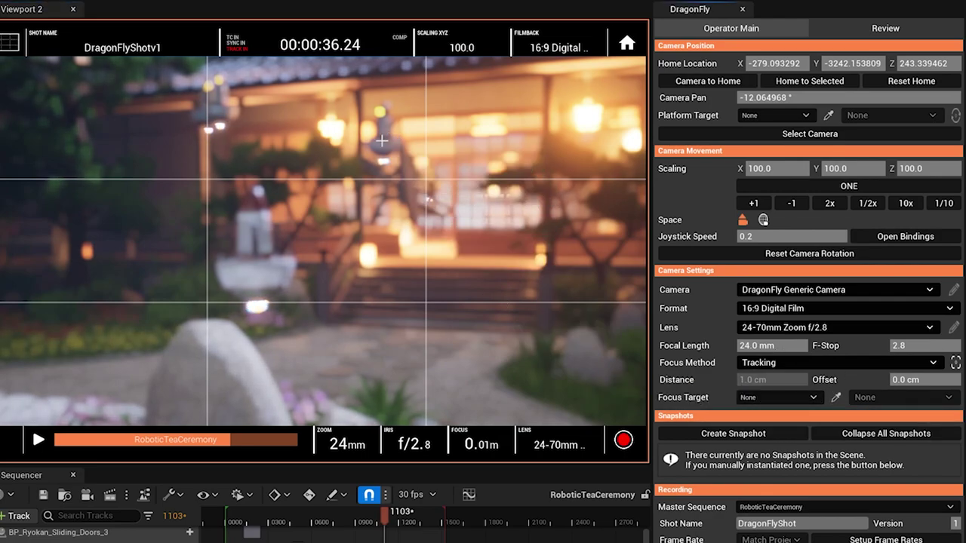
left_click(883, 400)
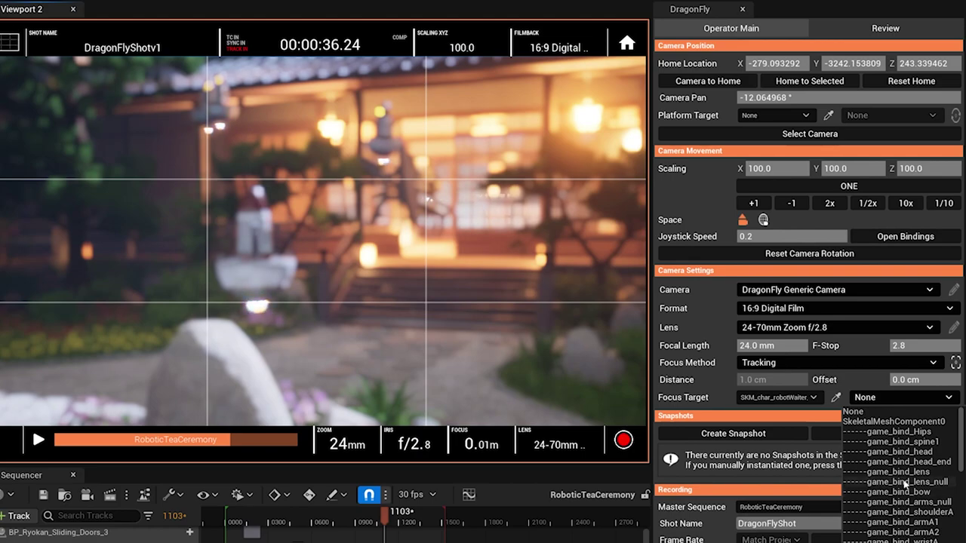
left_click(900, 451)
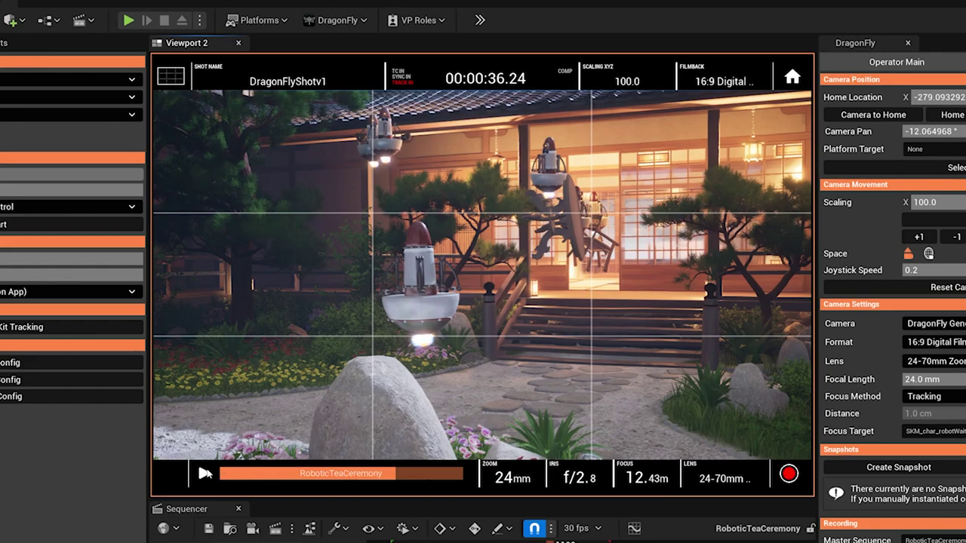
Show the focus plane and play the sequence with tracked focus, pausing at about 00:00:42.23
left_click(202, 474)
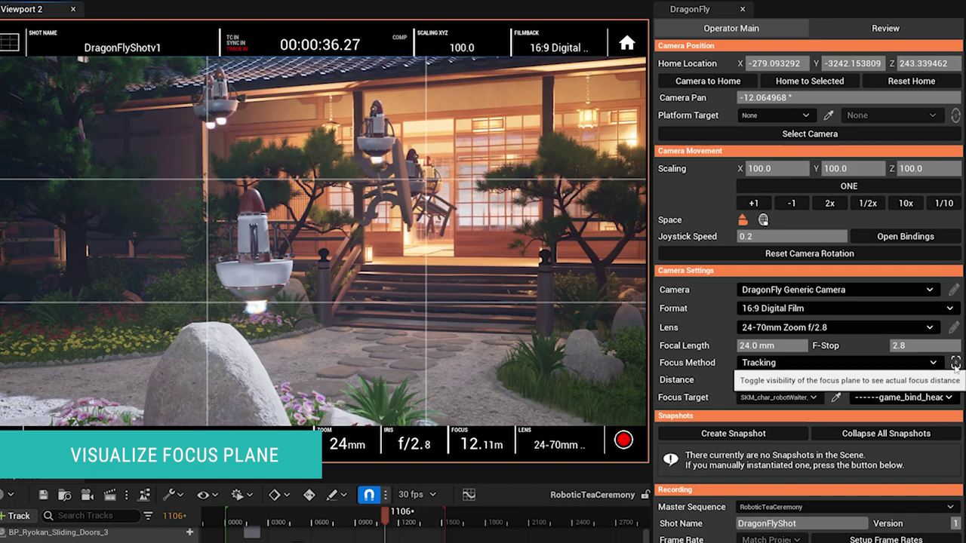
left_click(955, 364)
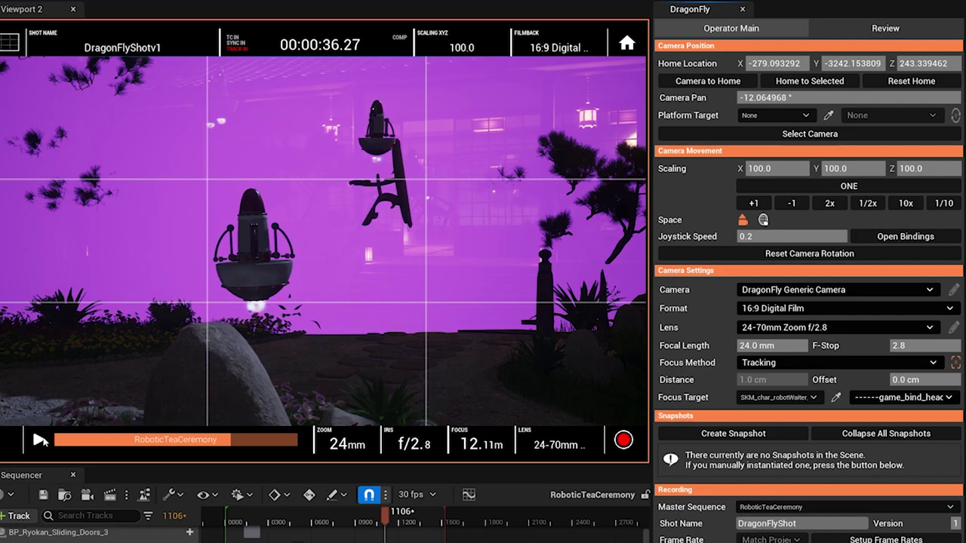
left_click(40, 440)
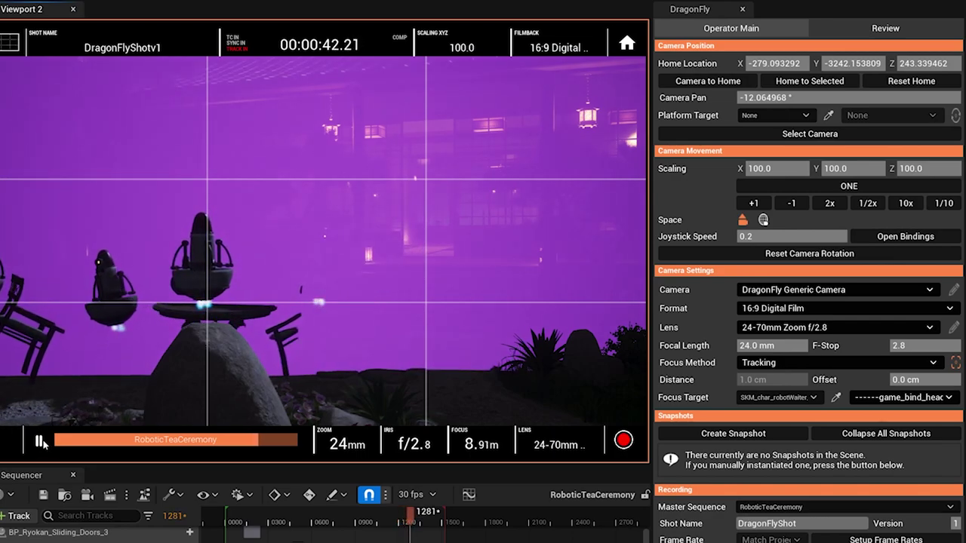
left_click(42, 442)
Switch the focus method to Manual, set the focus distance to about 919.5 cm, and hide the focus plane
left_click(803, 364)
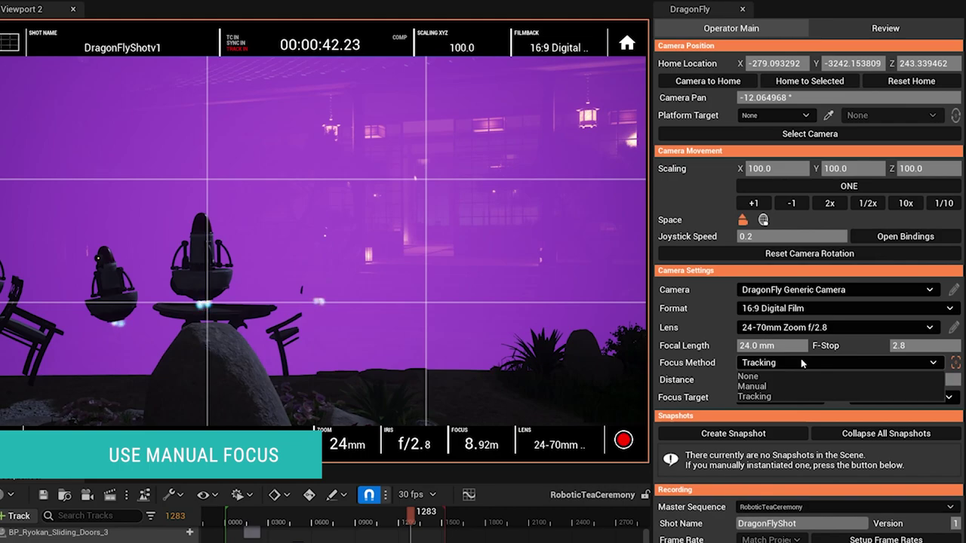
left_click(773, 386)
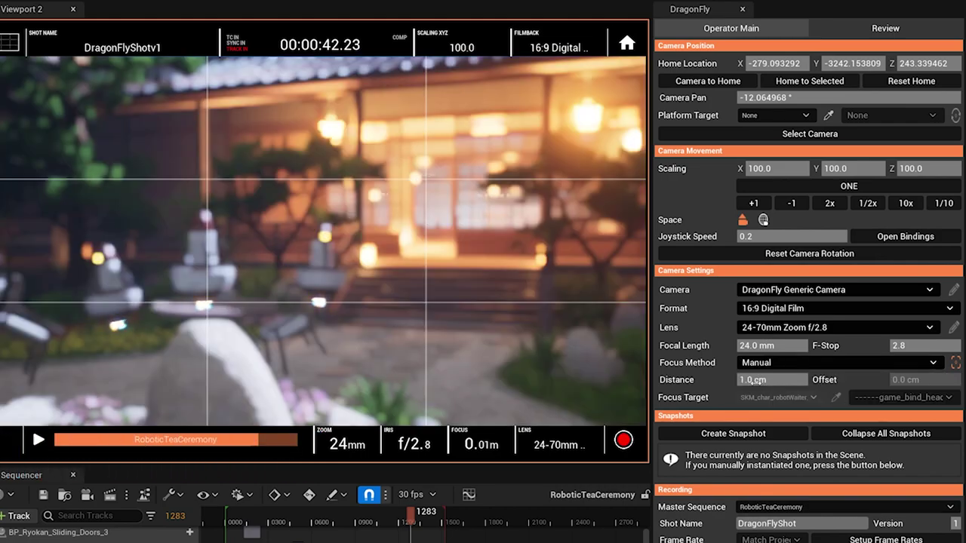
left_click_drag(771, 380, 838, 380)
mouse_move(770, 380)
left_mouse_down()
mouse_move(743, 379)
mouse_move(778, 385)
left_mouse_up()
left_click(956, 364)
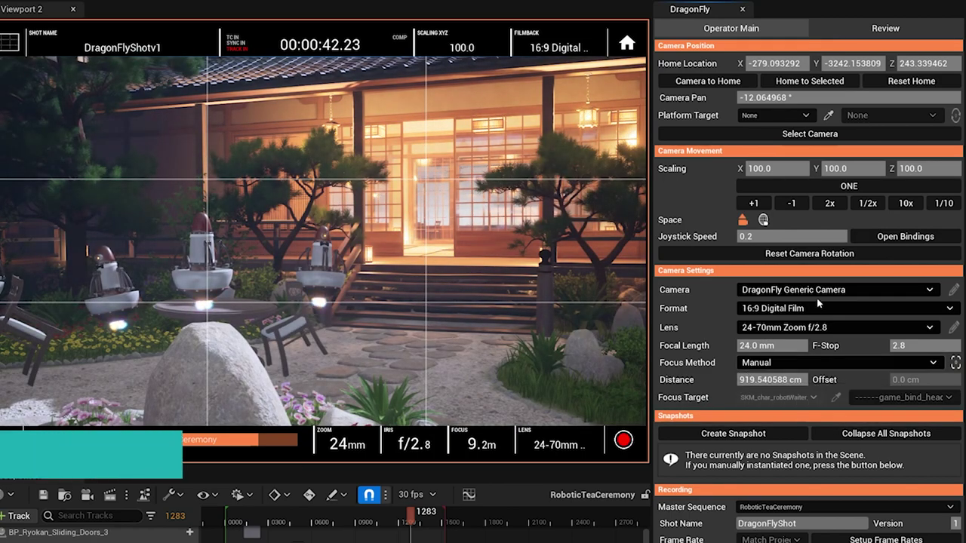
Add a new axis binding in the joystick bindings and set its axis to Focus Distance
left_click(876, 237)
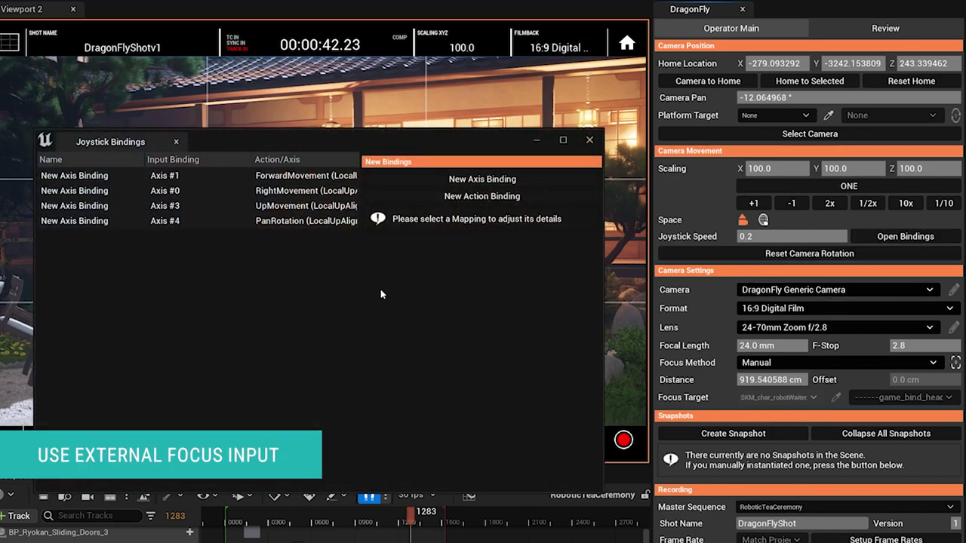
left_click(472, 181)
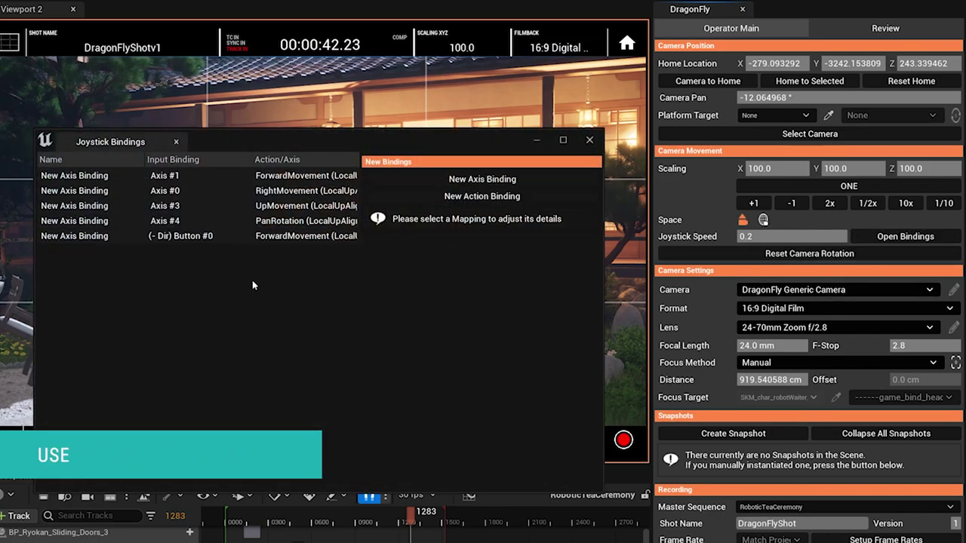
left_click(484, 406)
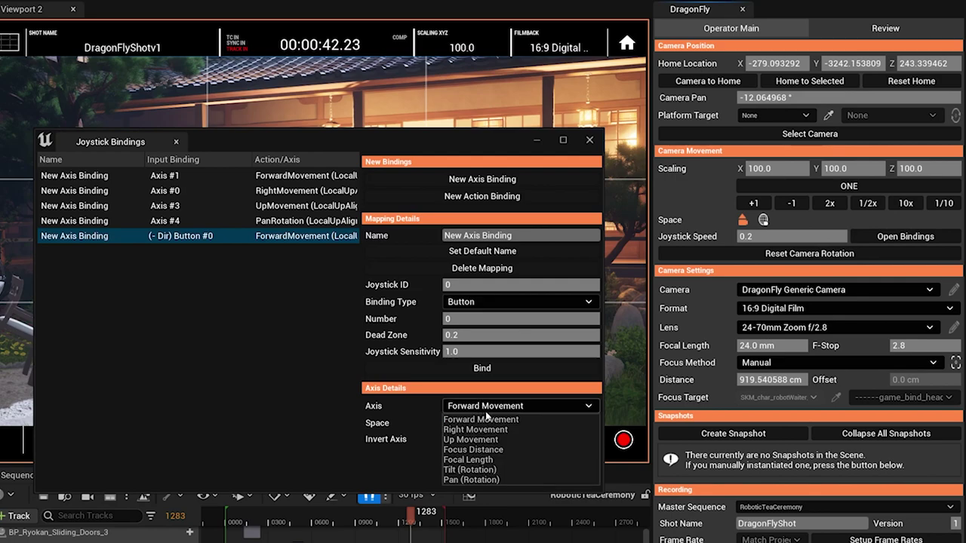
left_click(492, 455)
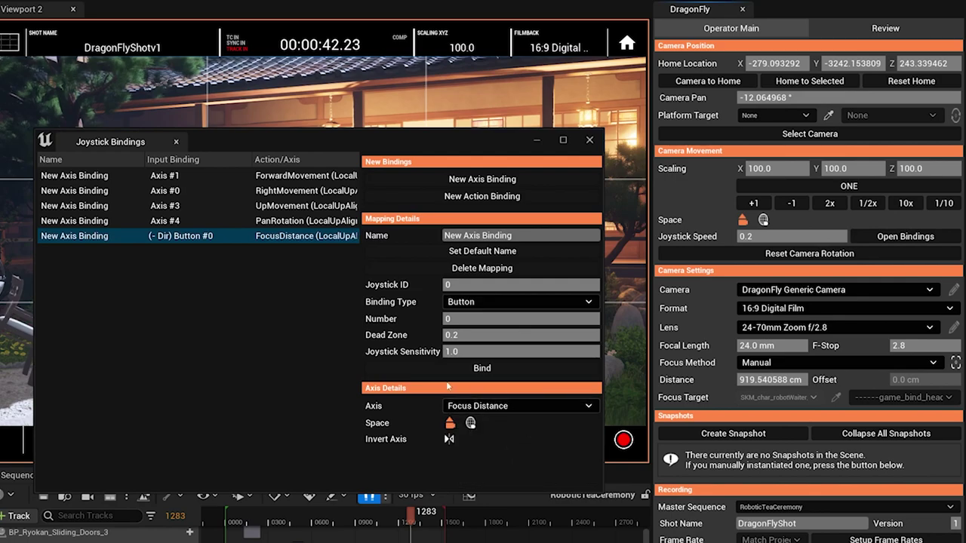